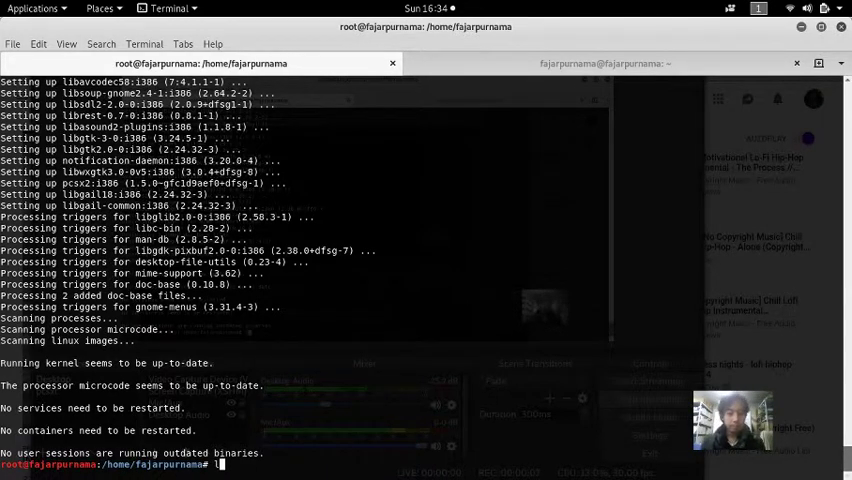
text(lspc)
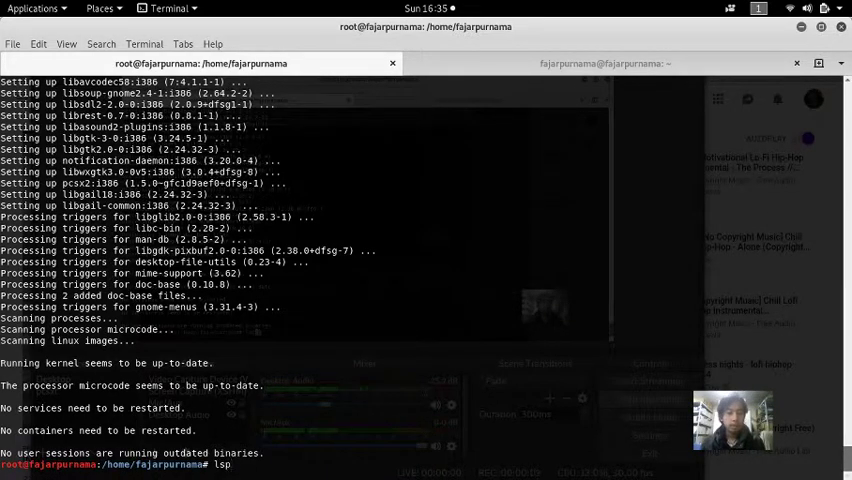
text(i)
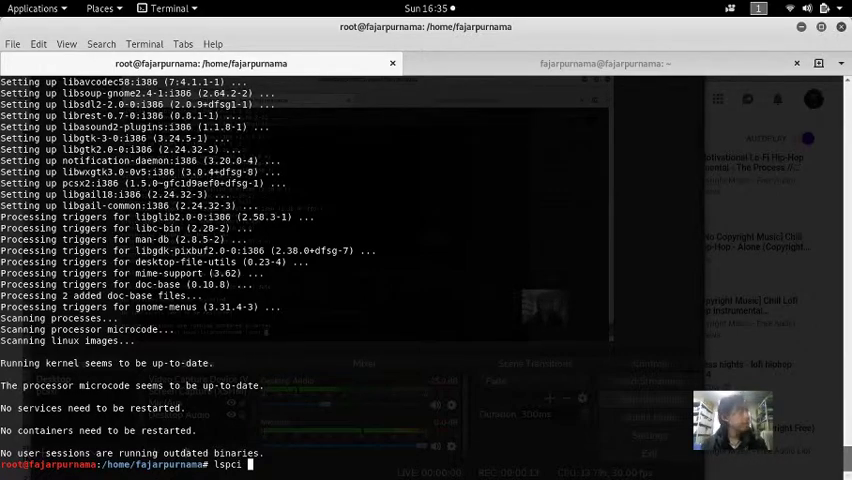
text( -v)
Run lspci -v to show the NVIDIA GeForce GT 720M, then run the glxgear command.
key(Return)
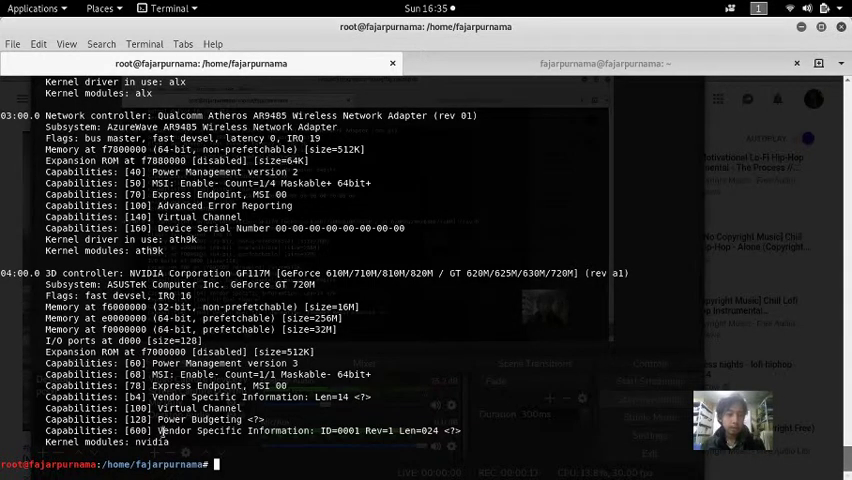
text(g)
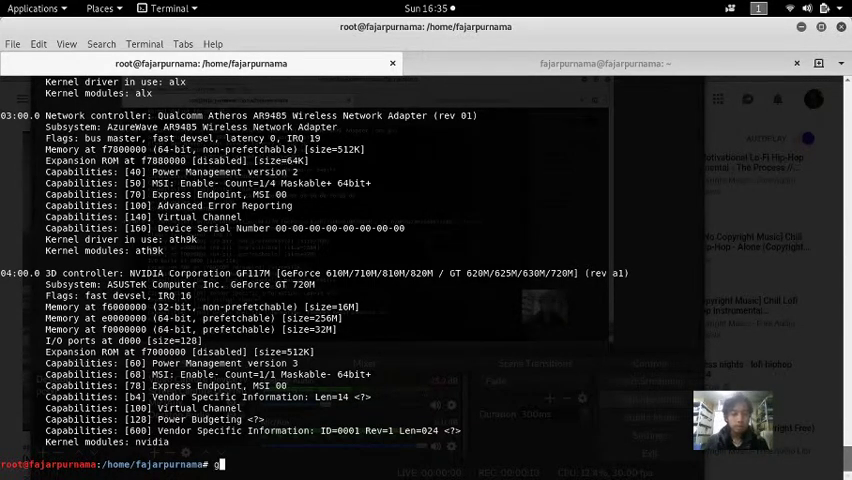
text(lxgear)
key(Return)
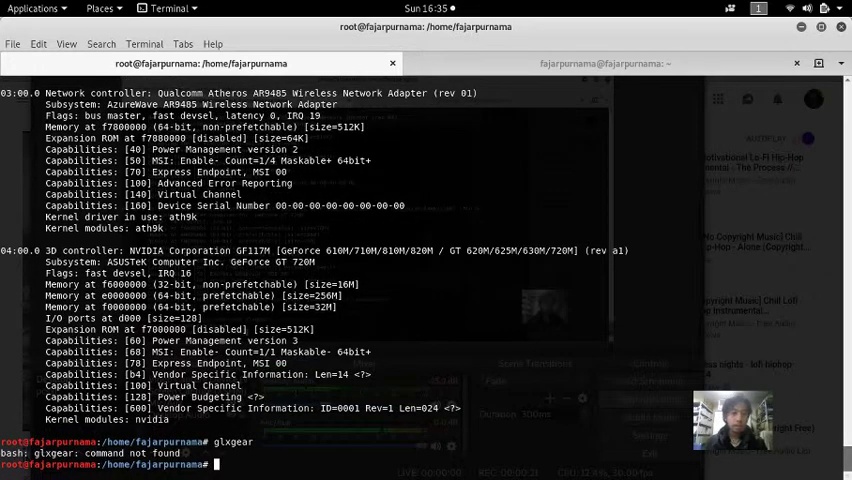
text(glxgears)
Run and close glxgears, then rerun apt install pcsx2, which reports it is already newest.
key(Return)
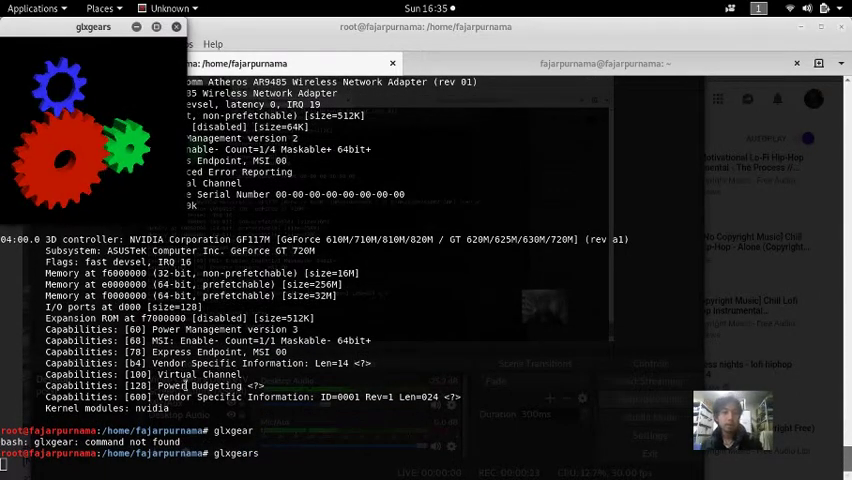
key(alt+F4)
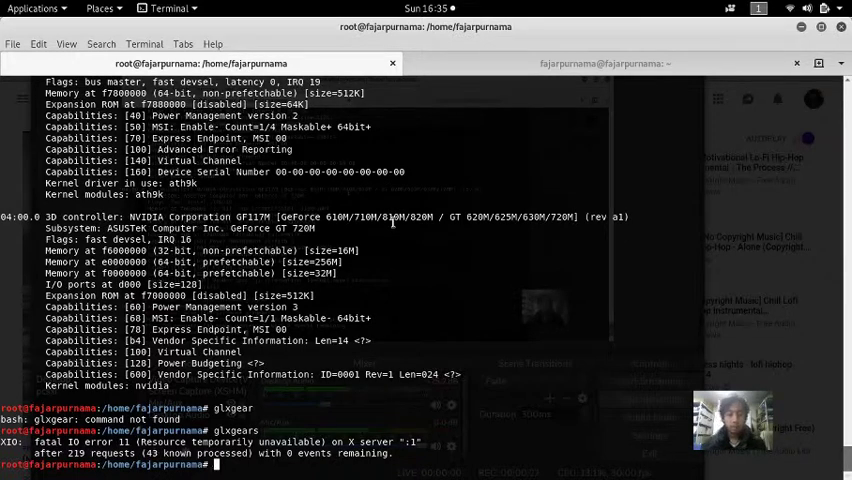
text(glxgear)
key(Up)
key(Up)
key(Up)
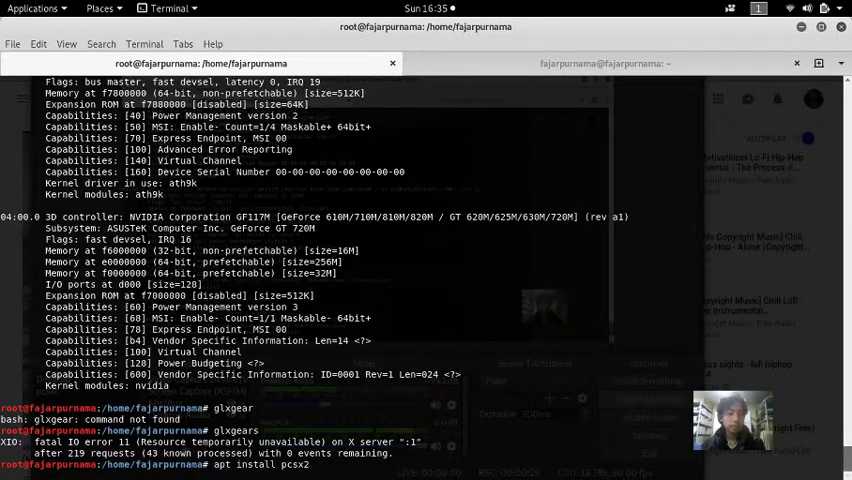
key(Return)
text(pcx)
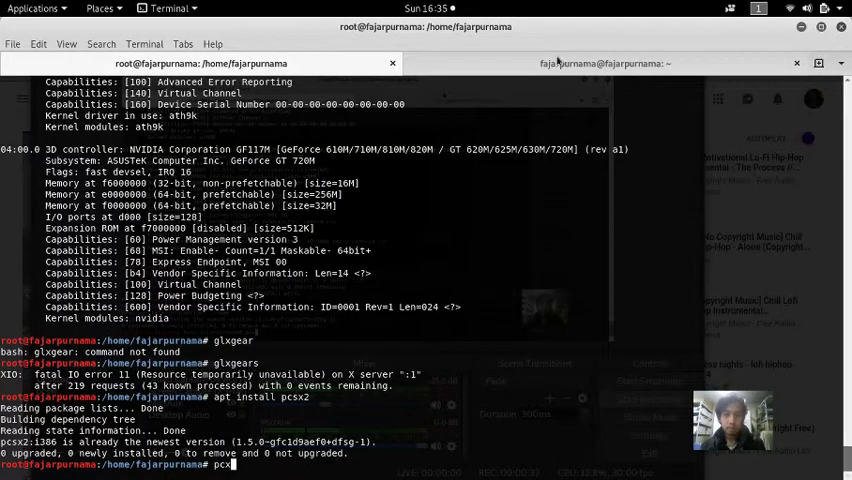
click(600, 63)
text(pcx)
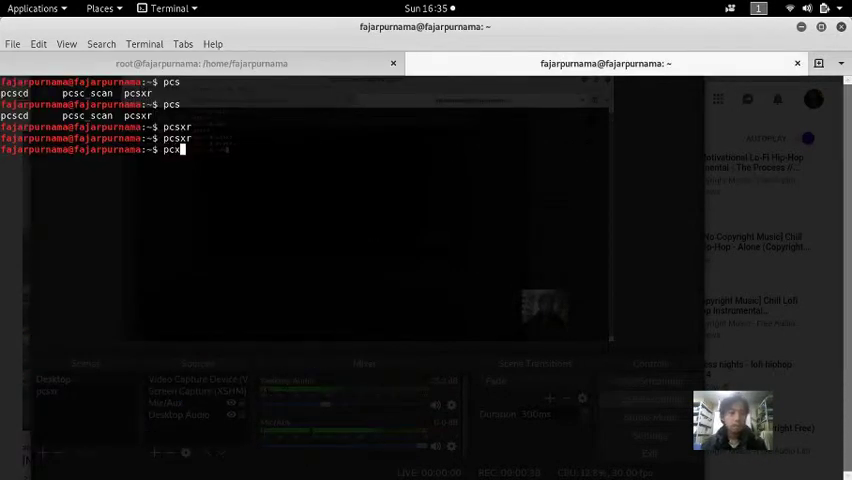
key(Tab)
key(Tab)
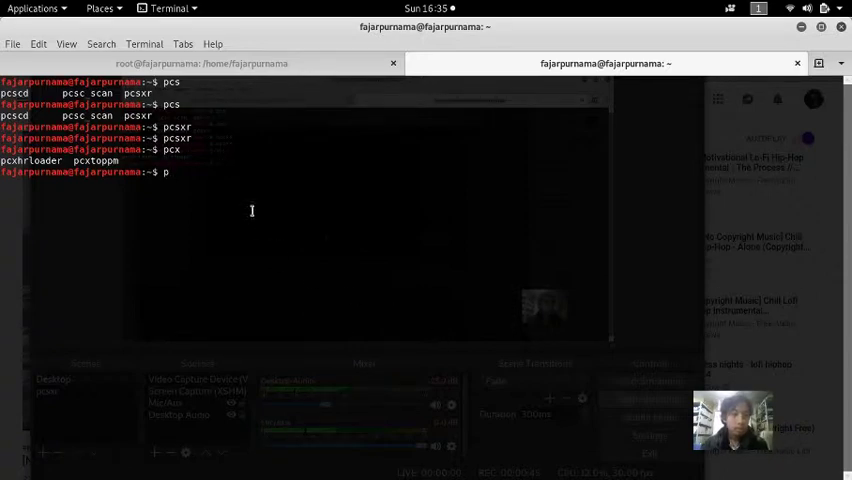
click(276, 65)
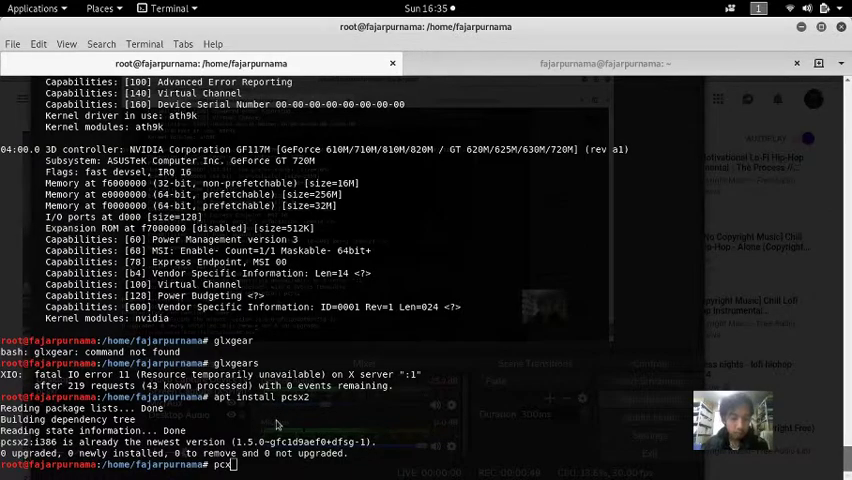
key(super)
text(pc)
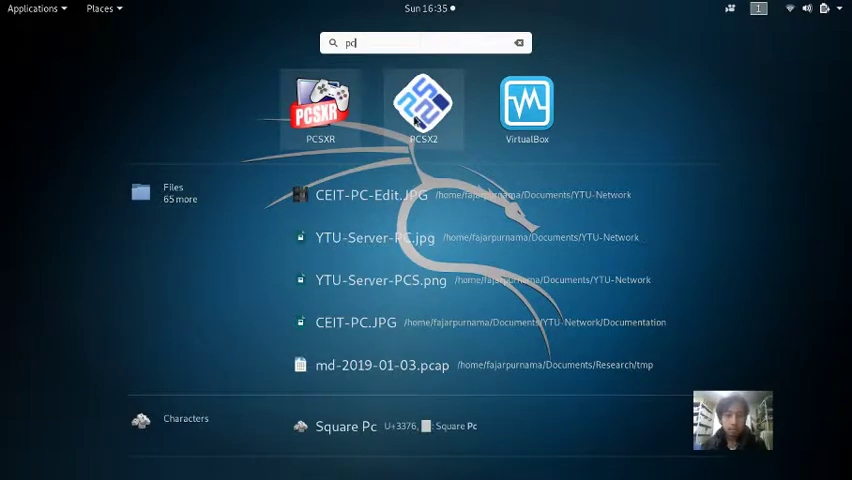
key(Escape)
text(pcx)
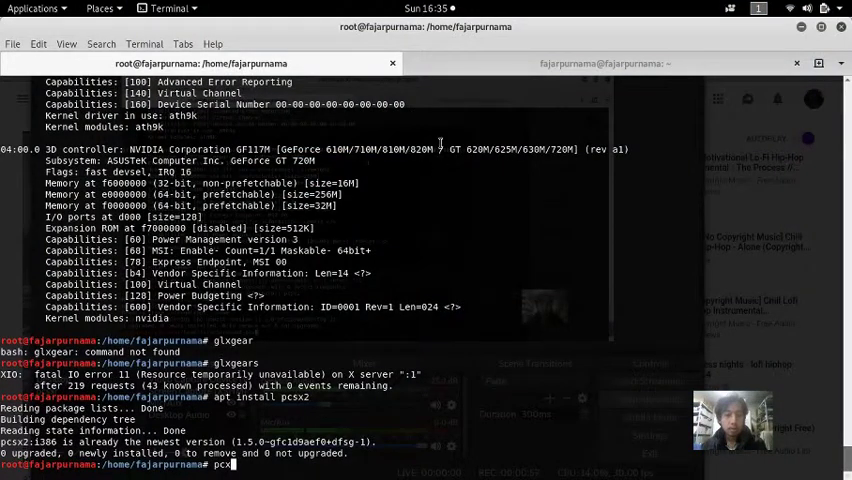
text(sx2)
key(Return)
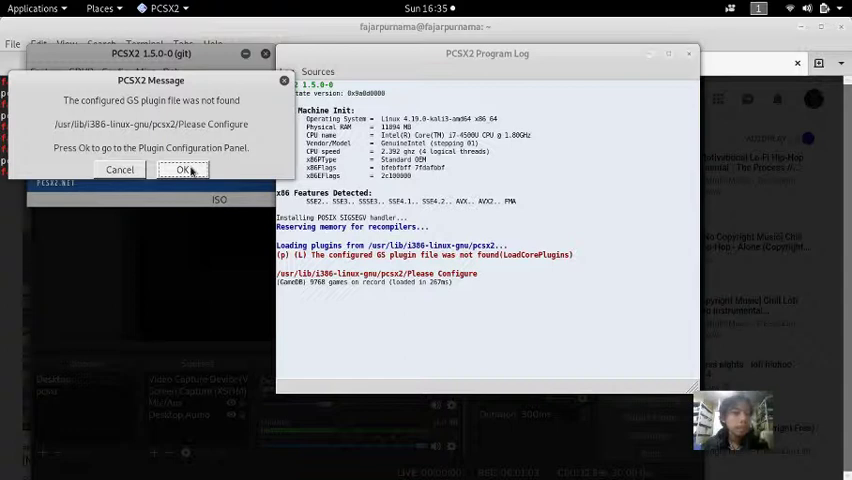
Dismiss the missing-plugin warning and keep GSdx SSE4.1 as the GS plugin.
click(192, 171)
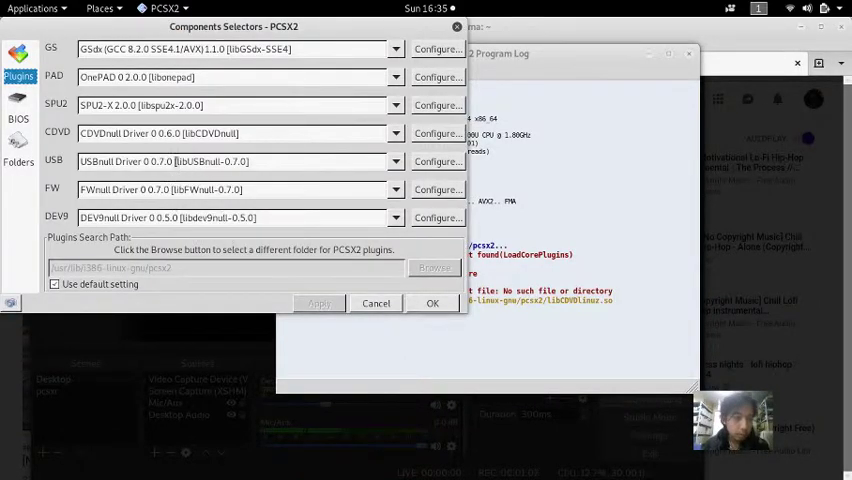
click(396, 49)
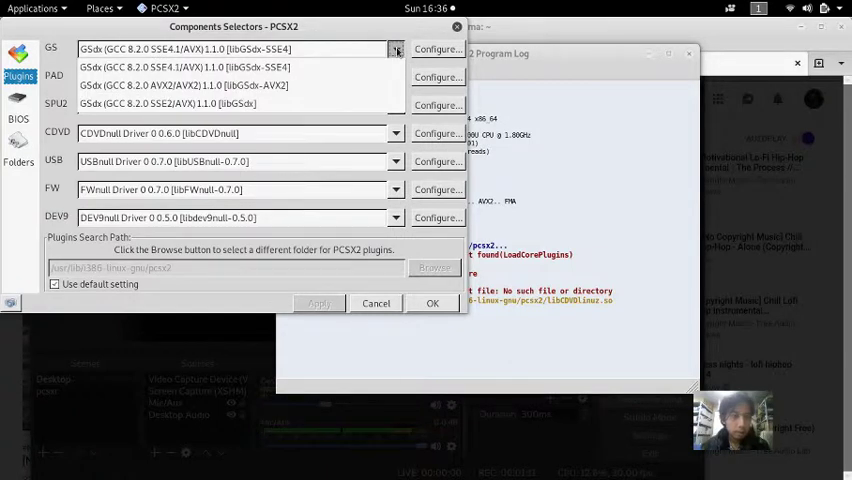
click(396, 49)
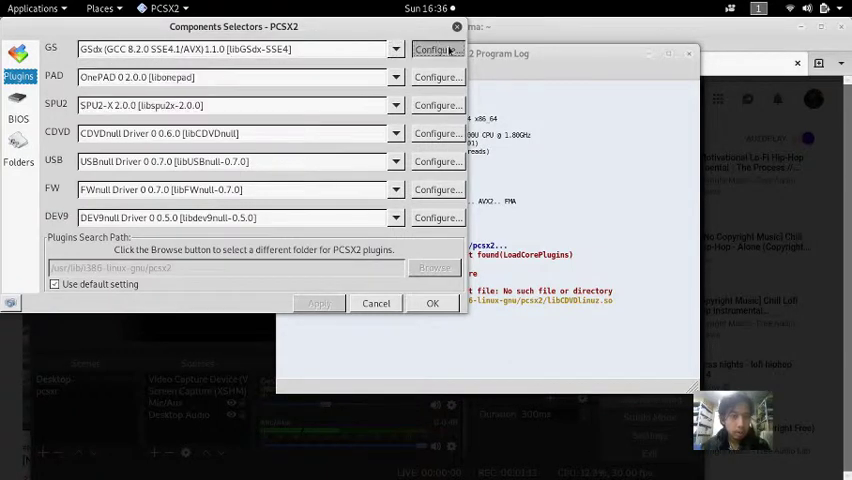
Open the GSdx Config, look through its tabs and enlarge the window.
click(442, 52)
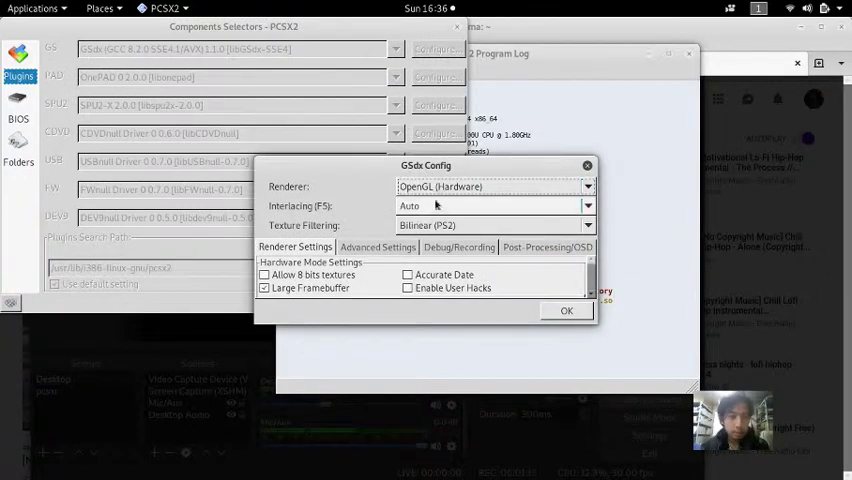
click(378, 247)
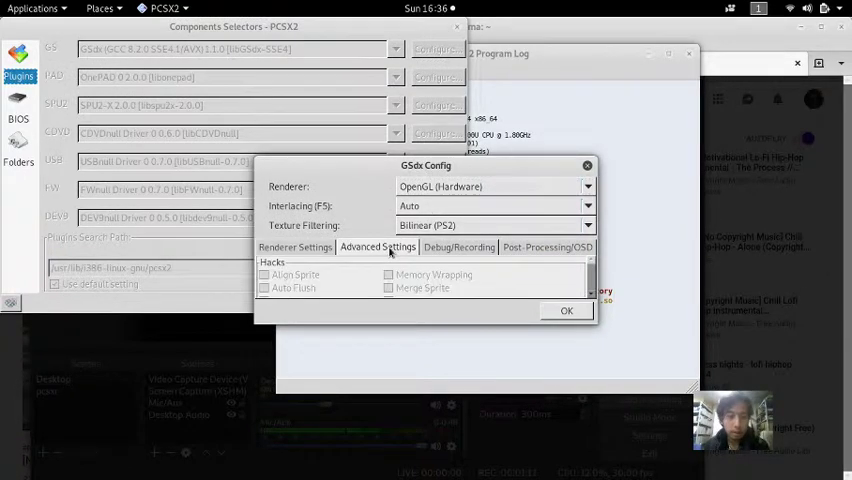
click(548, 247)
click(459, 247)
click(296, 247)
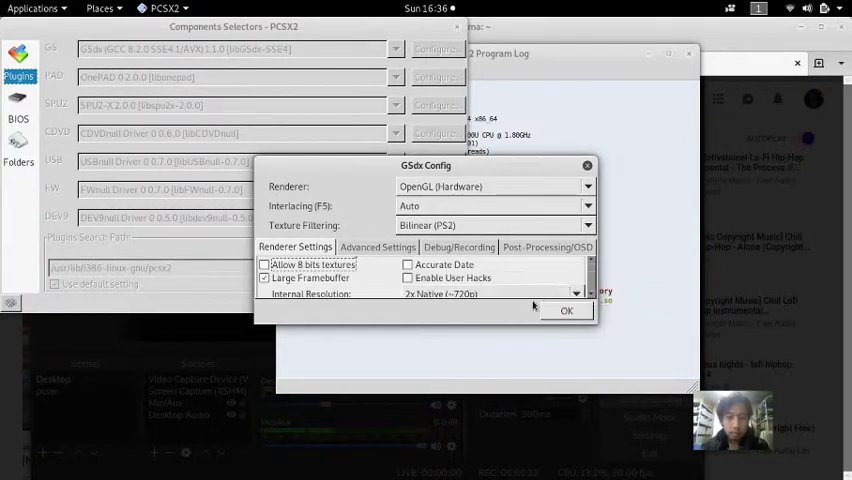
scroll(530, 293, down, 2)
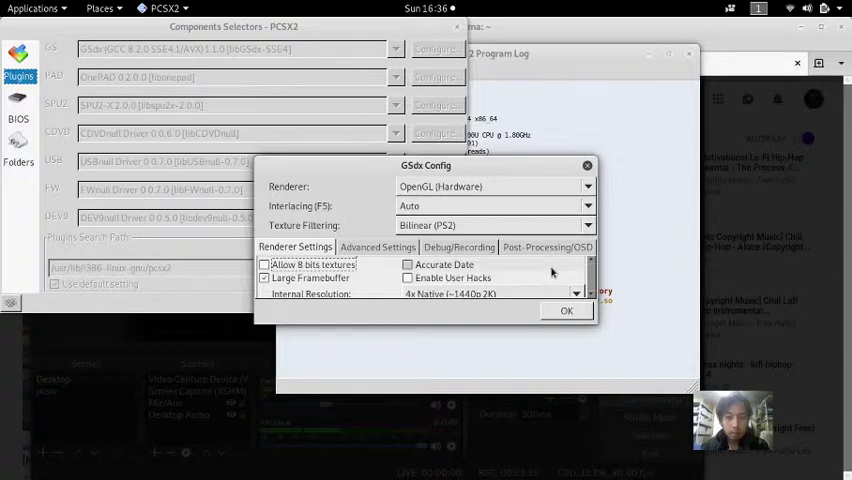
scroll(551, 271, up, 1)
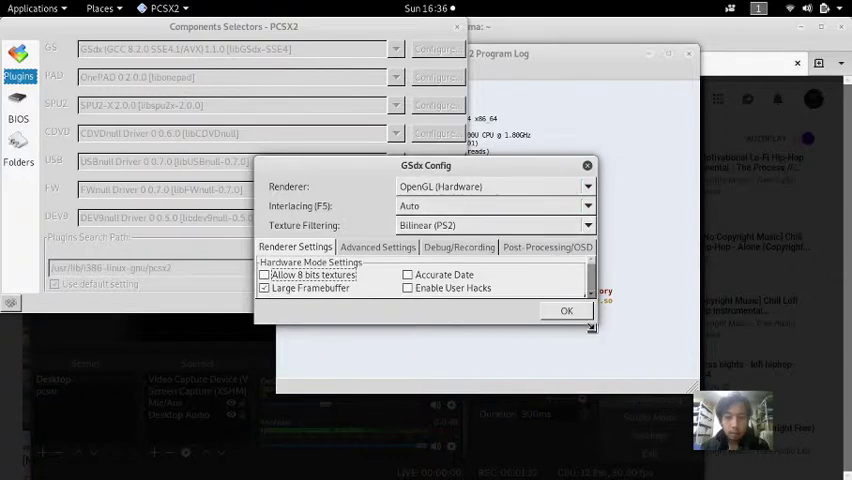
drag(591, 326, 678, 462)
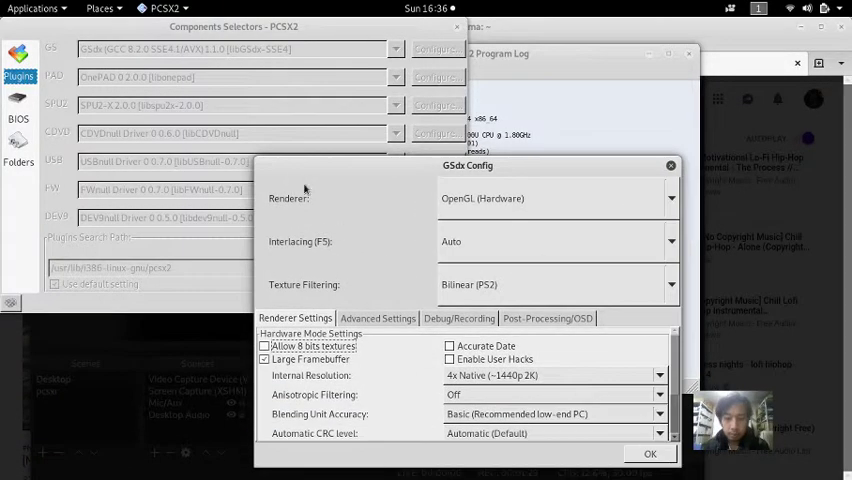
drag(257, 158, 90, 26)
Set internal resolution to Native (PS2) and Blending Unit Accuracy to Basic, then save.
click(393, 305)
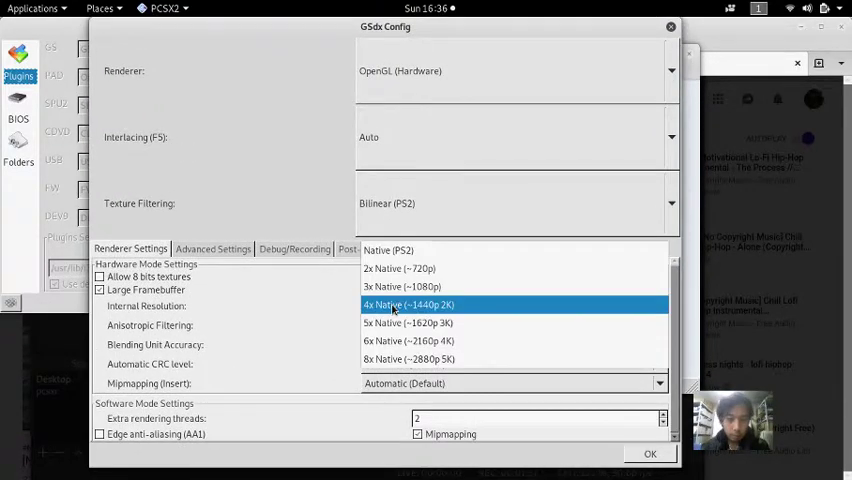
click(400, 250)
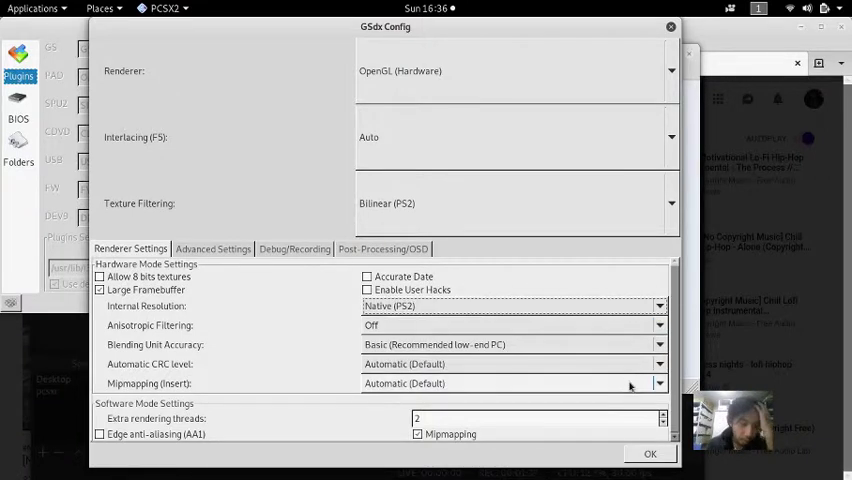
drag(676, 378, 676, 382)
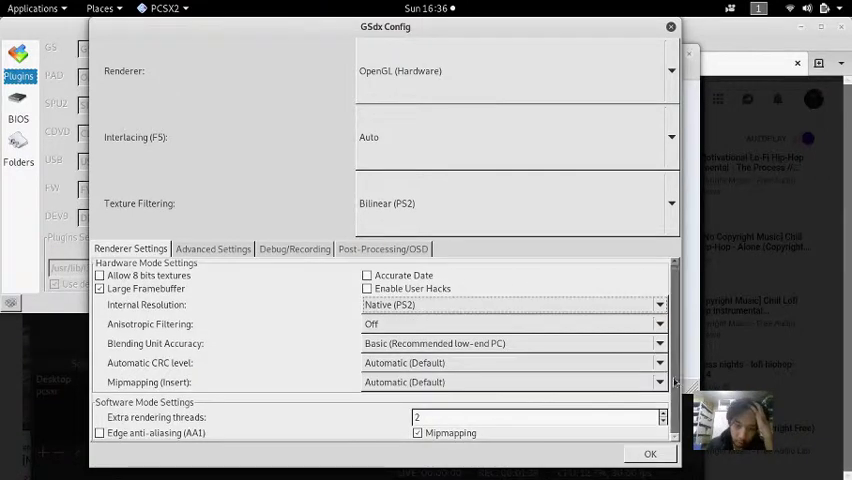
click(500, 343)
click(500, 343)
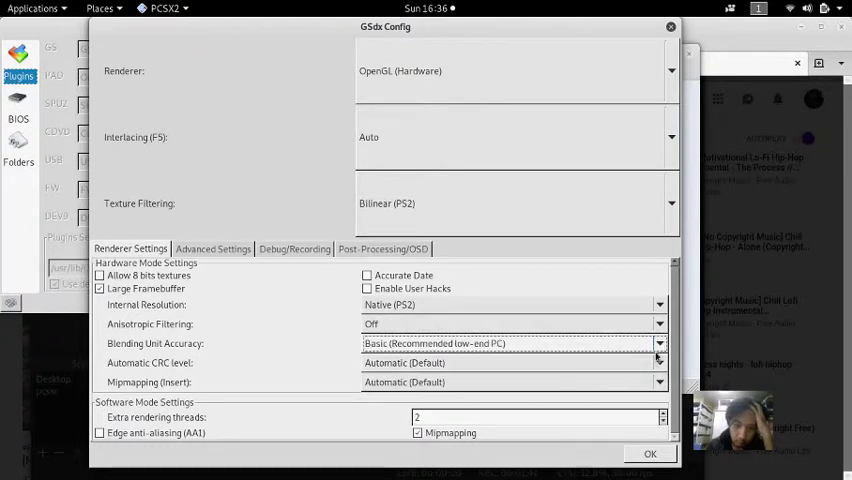
click(650, 454)
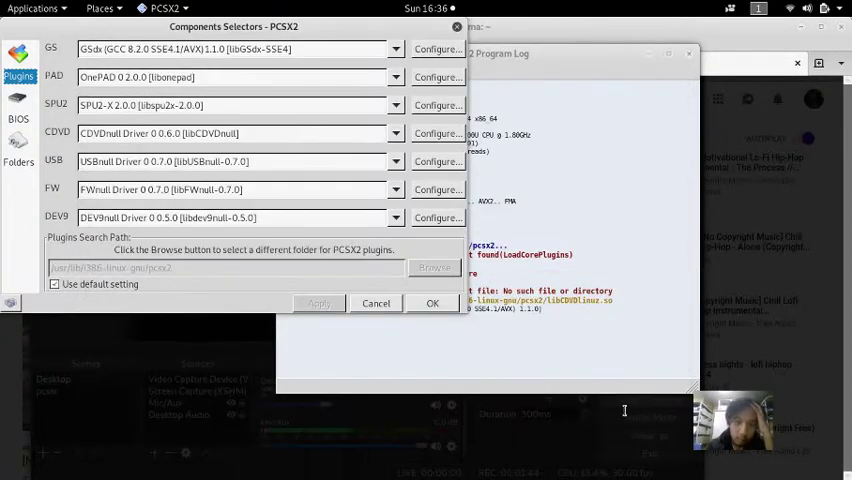
Select and apply the Japan v02.20 BIOS, then view the Folders settings.
click(19, 119)
click(72, 60)
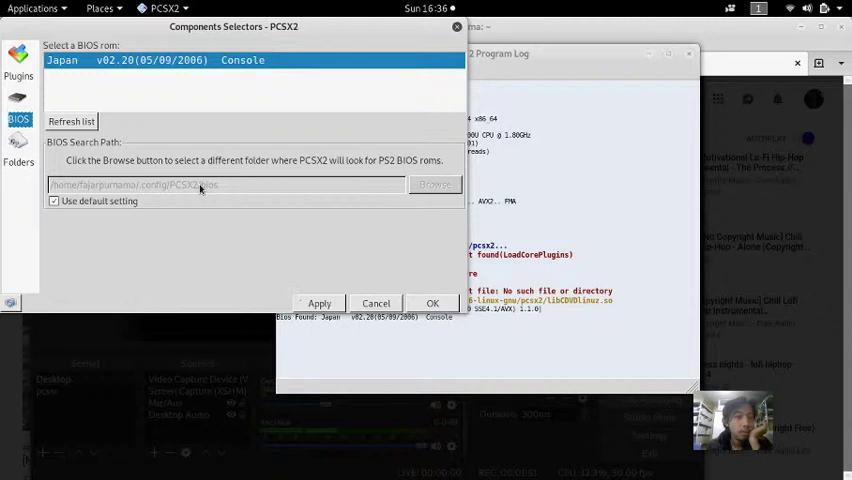
click(320, 303)
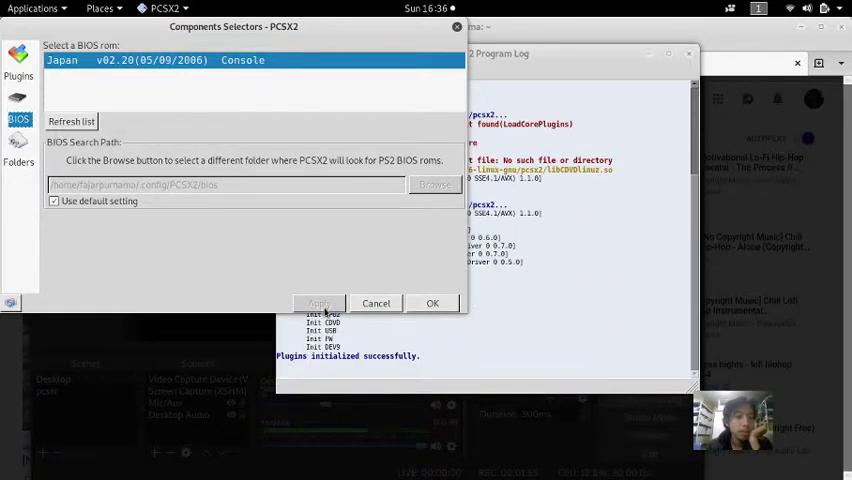
click(18, 162)
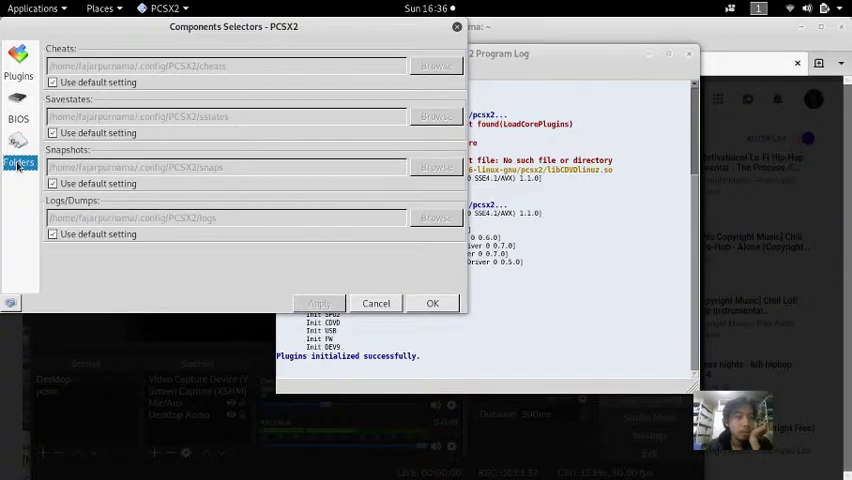
click(432, 303)
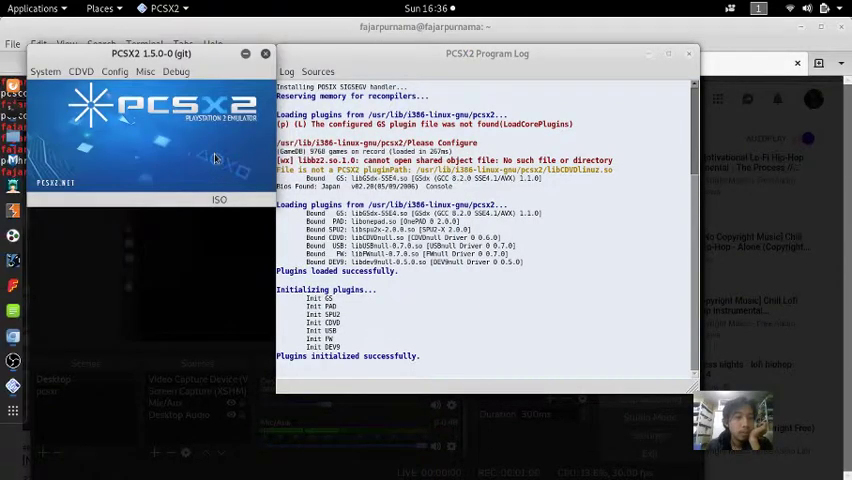
click(115, 72)
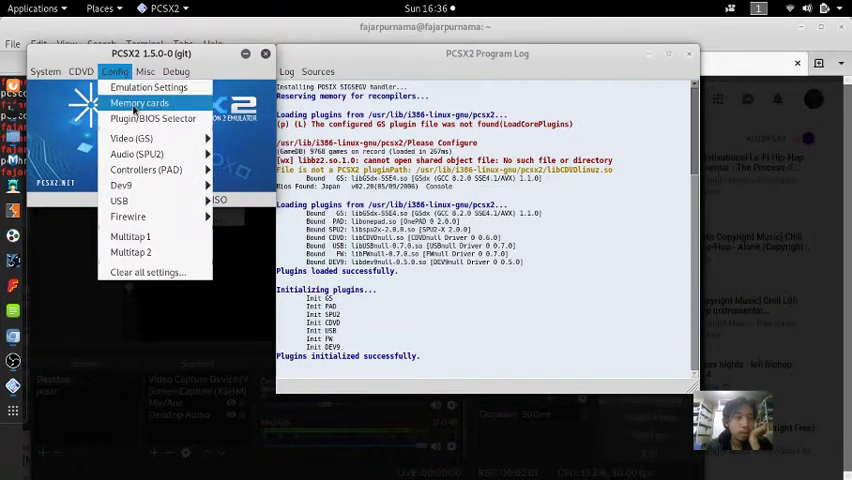
click(150, 110)
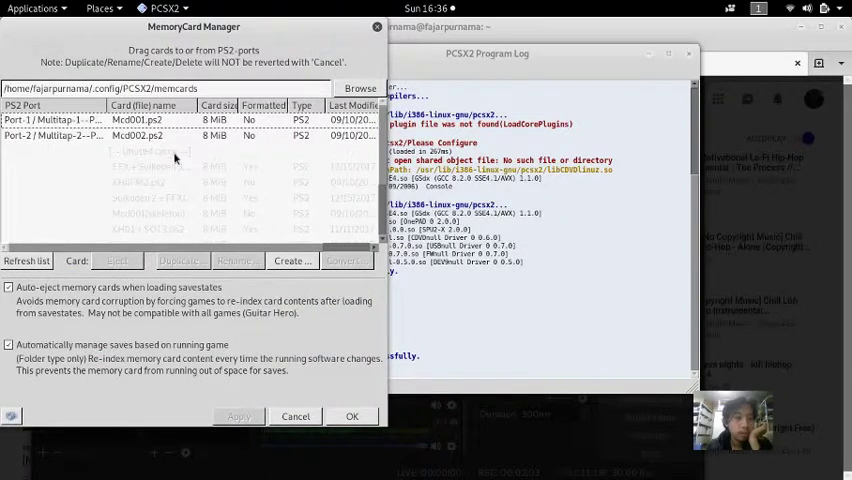
click(376, 26)
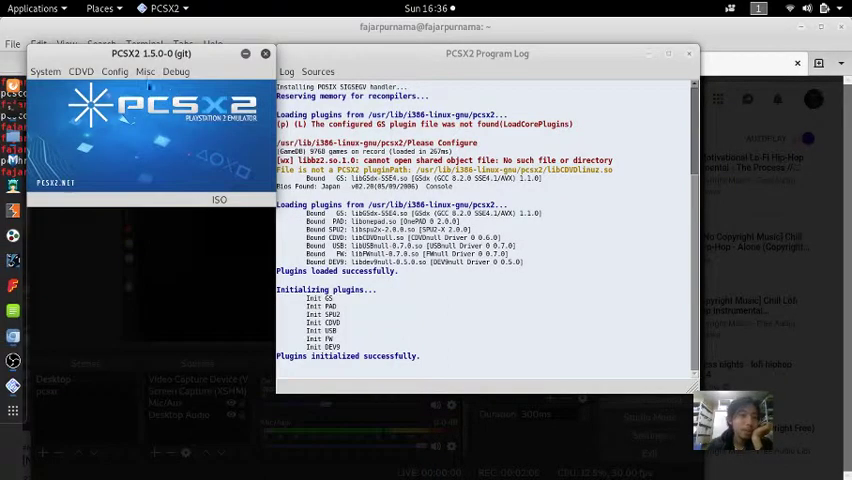
click(115, 72)
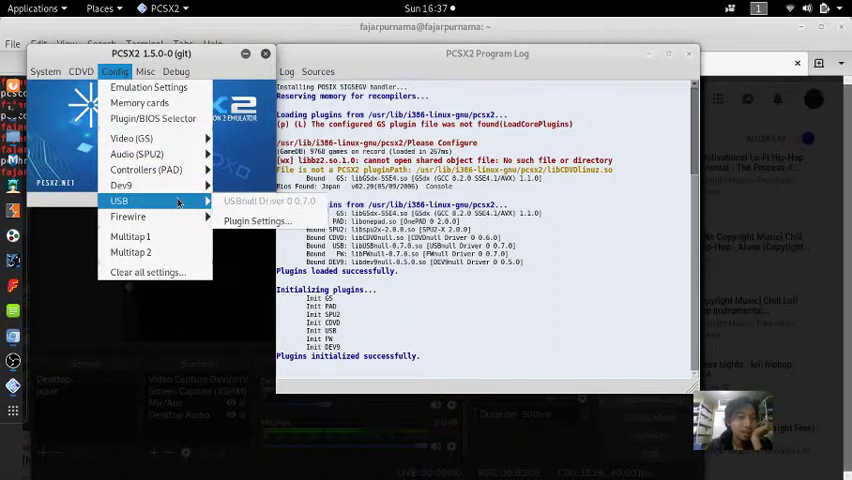
mouse_move(137, 154)
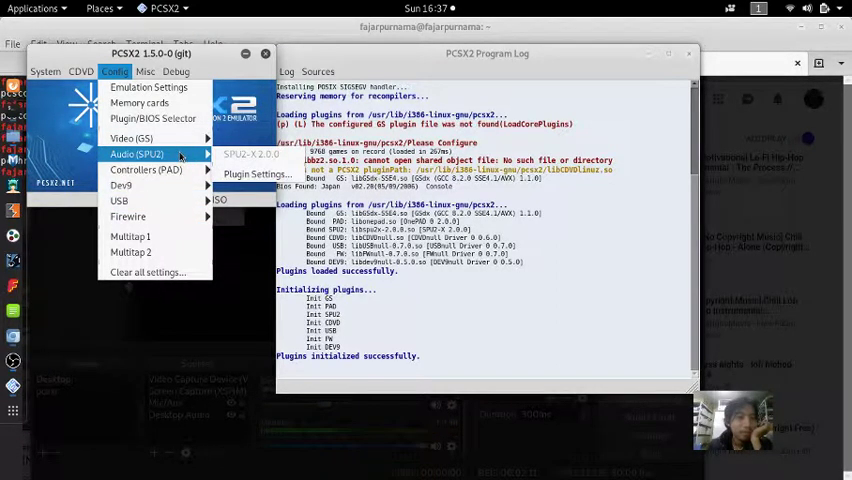
click(255, 190)
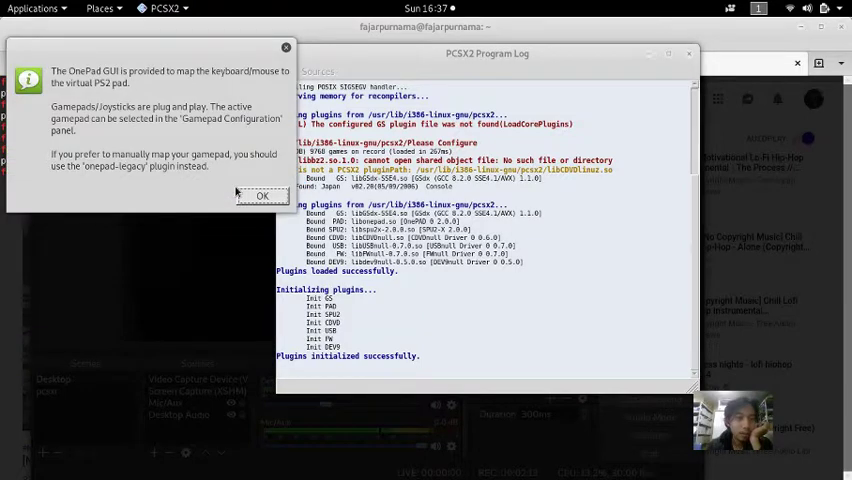
click(262, 195)
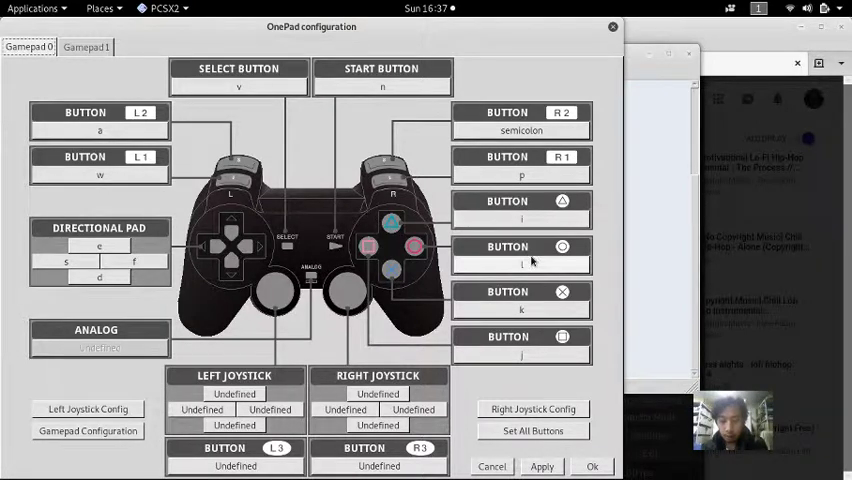
click(612, 26)
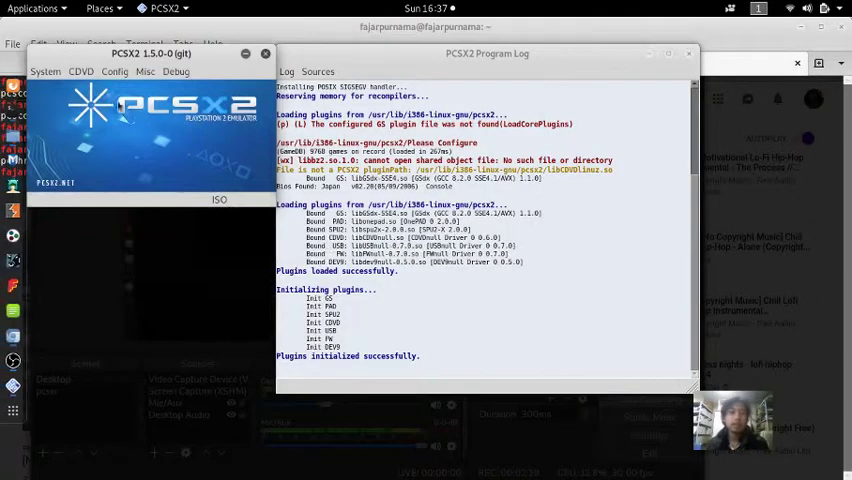
Choose the a-sul5undub ISO in the PCSX2 iso folder as the disc source.
click(45, 72)
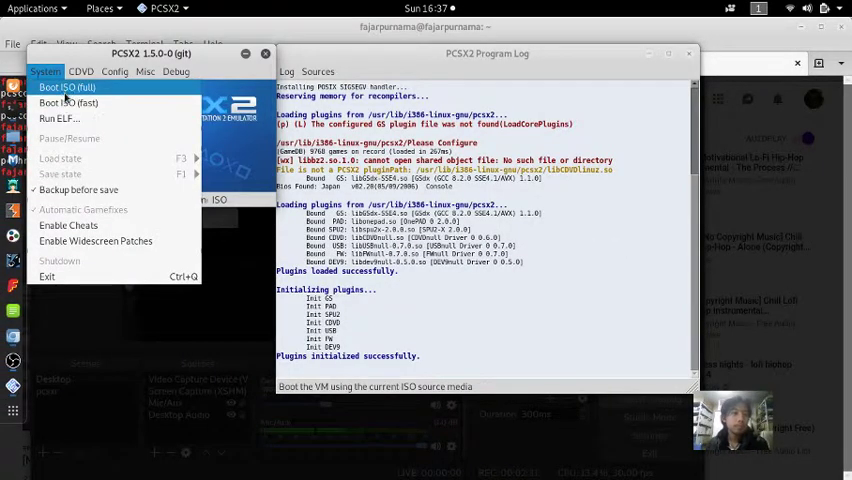
mouse_move(81, 72)
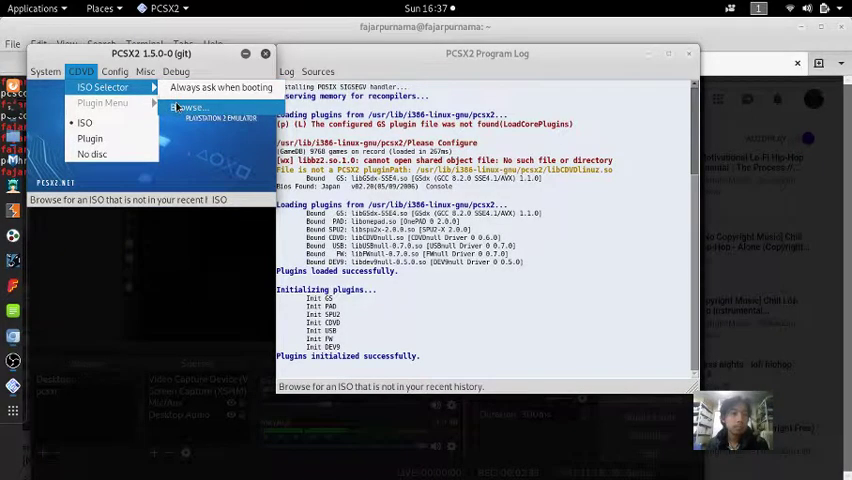
click(178, 107)
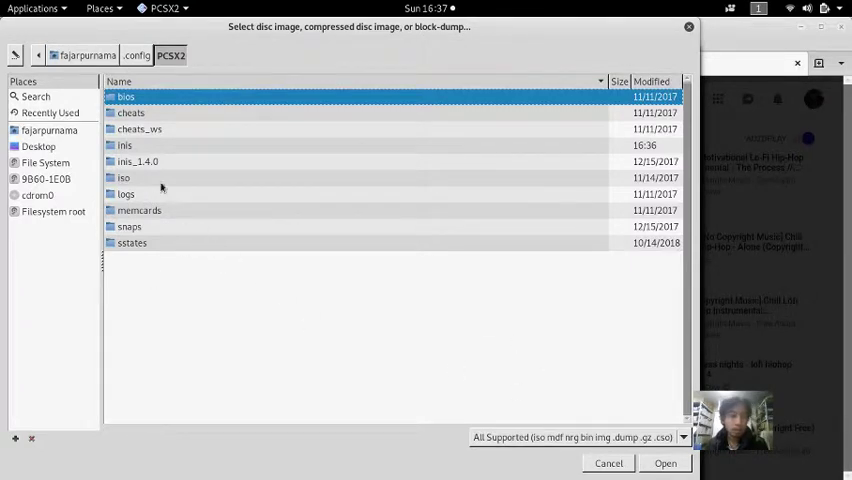
double_click(124, 178)
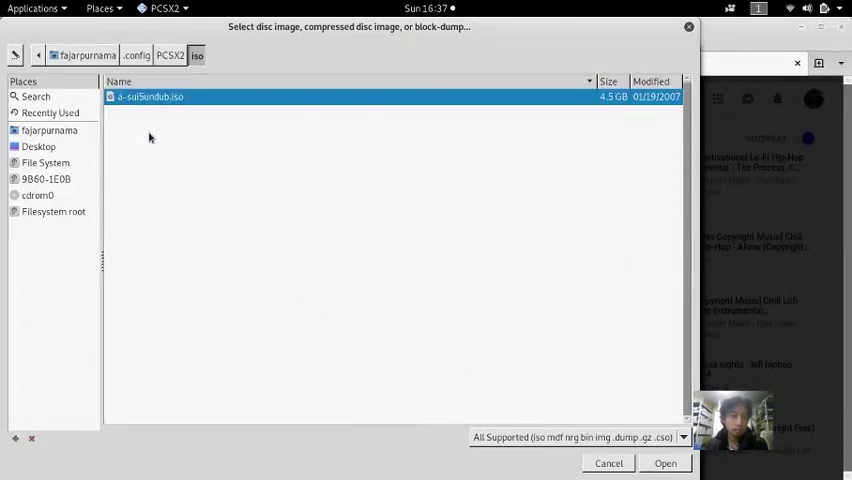
double_click(150, 97)
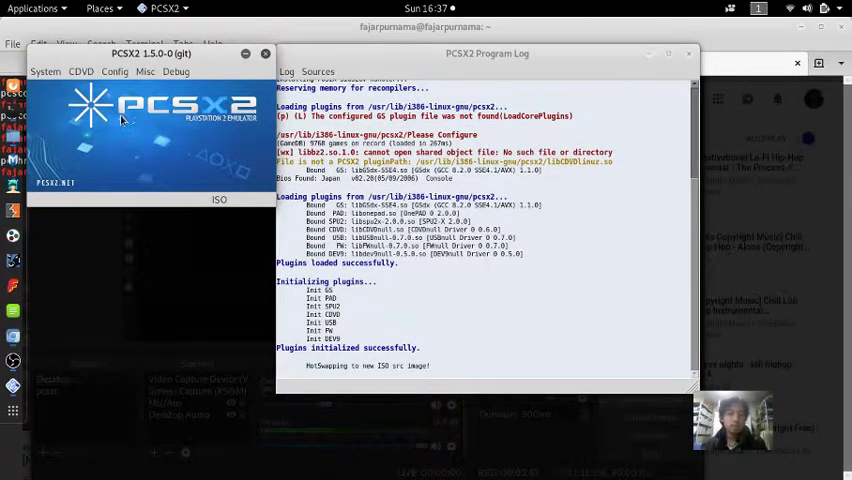
click(46, 72)
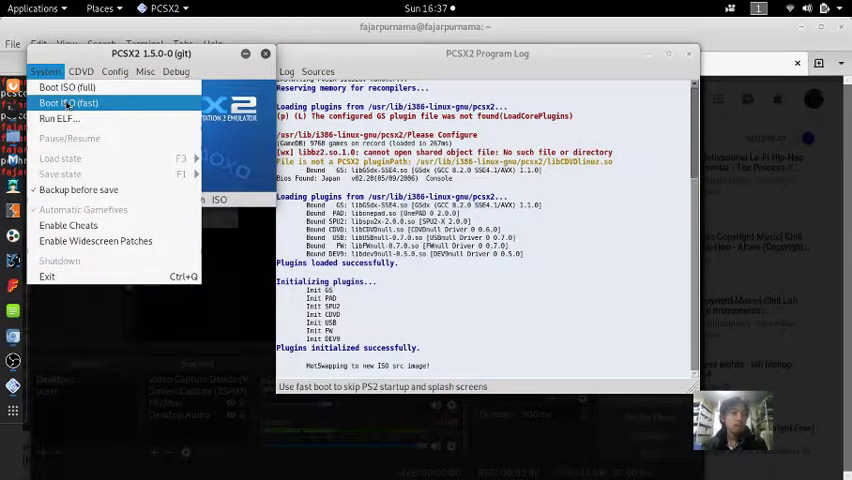
Boot Suikoden V with Boot ISO (fast) and bring the game window forward.
click(70, 104)
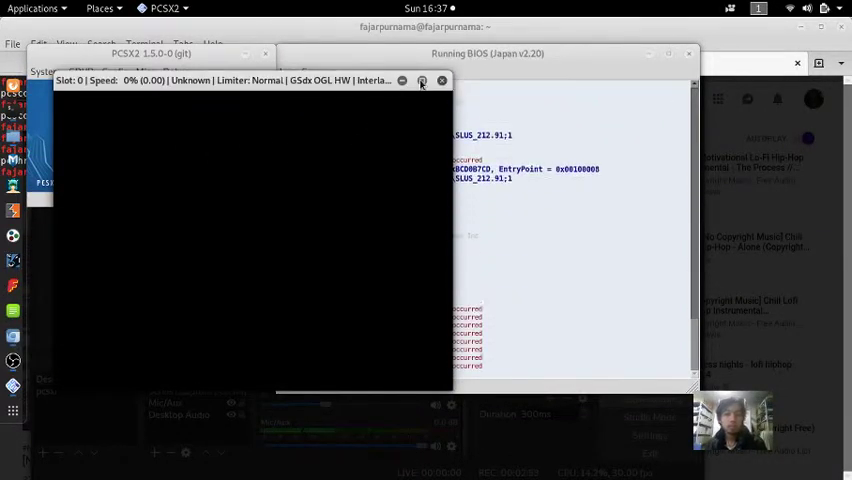
click(574, 171)
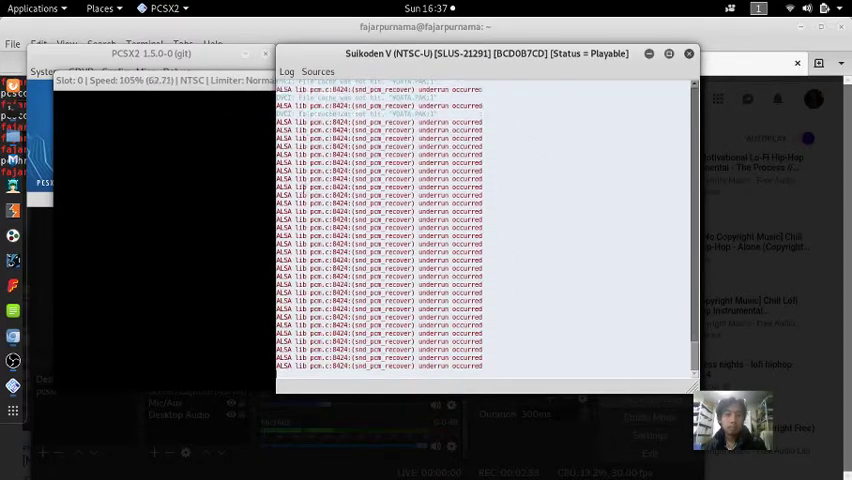
click(217, 191)
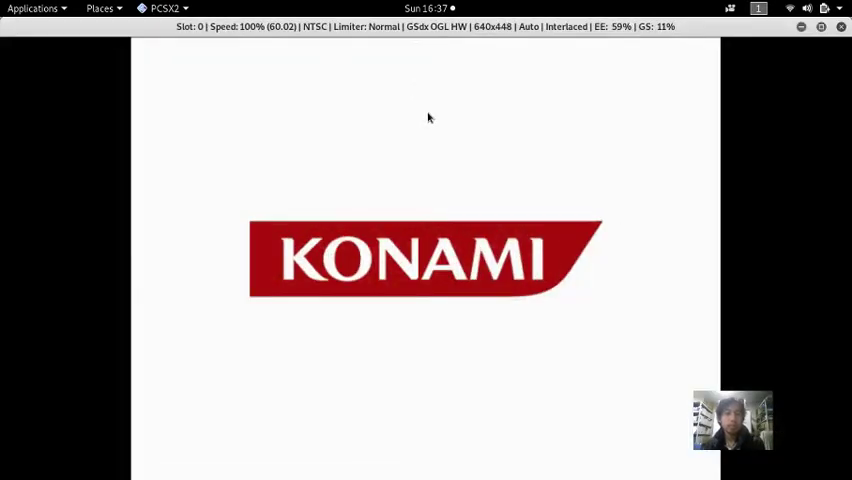
Pause the YouTube video in Chromium via the Activities overview, then return to the overview.
key(super)
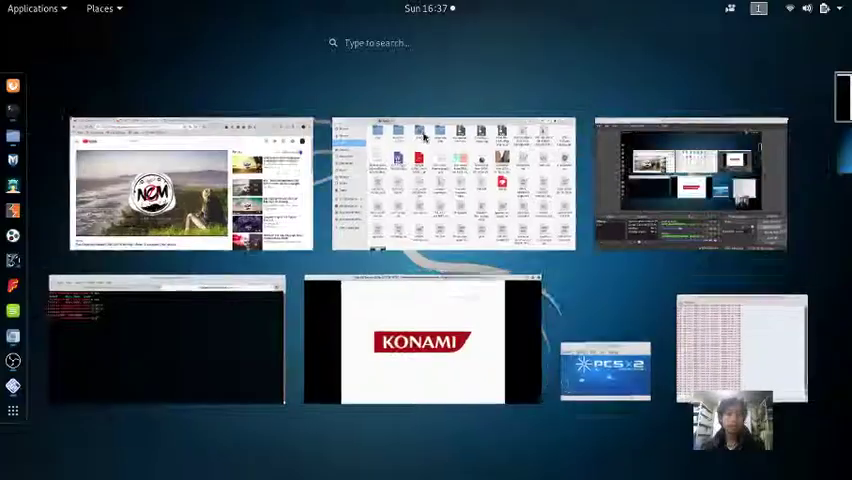
click(276, 201)
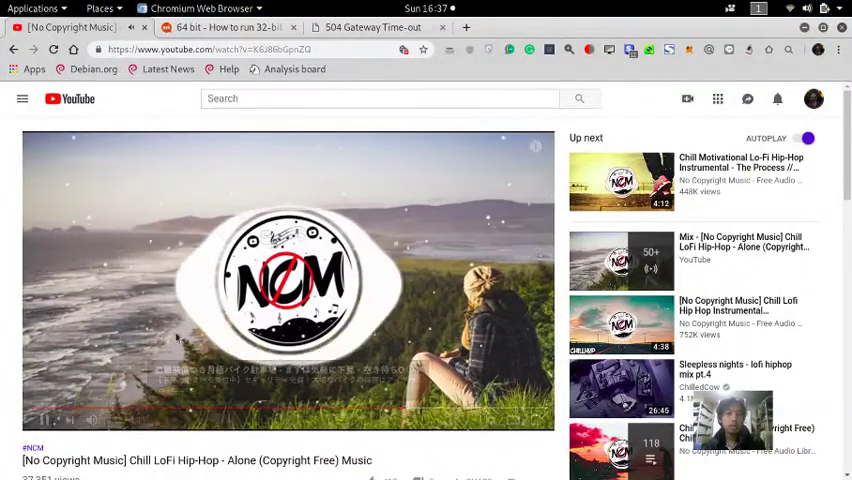
click(45, 420)
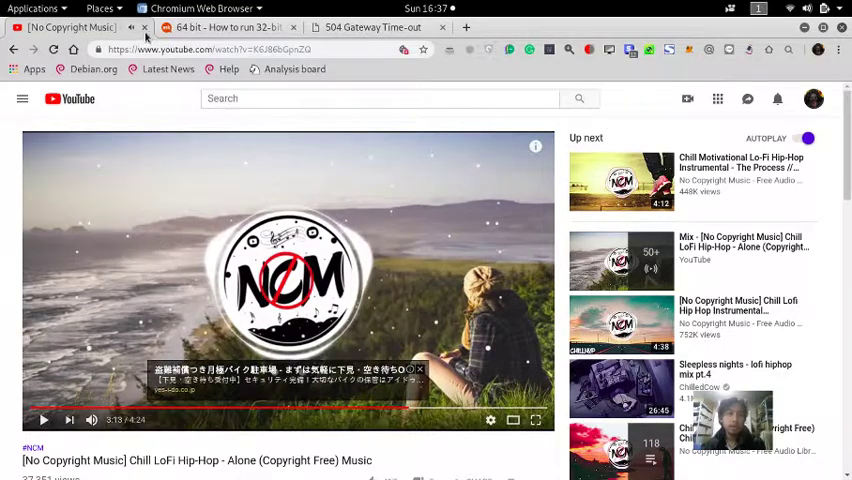
key(super)
click(418, 343)
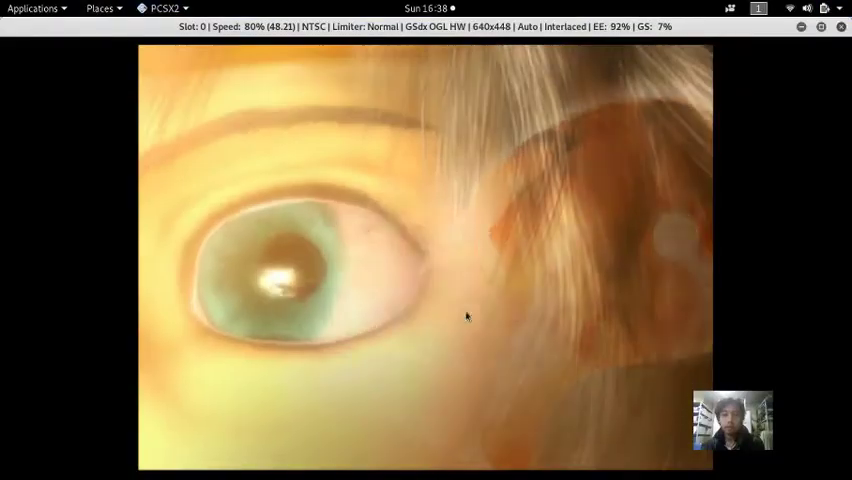